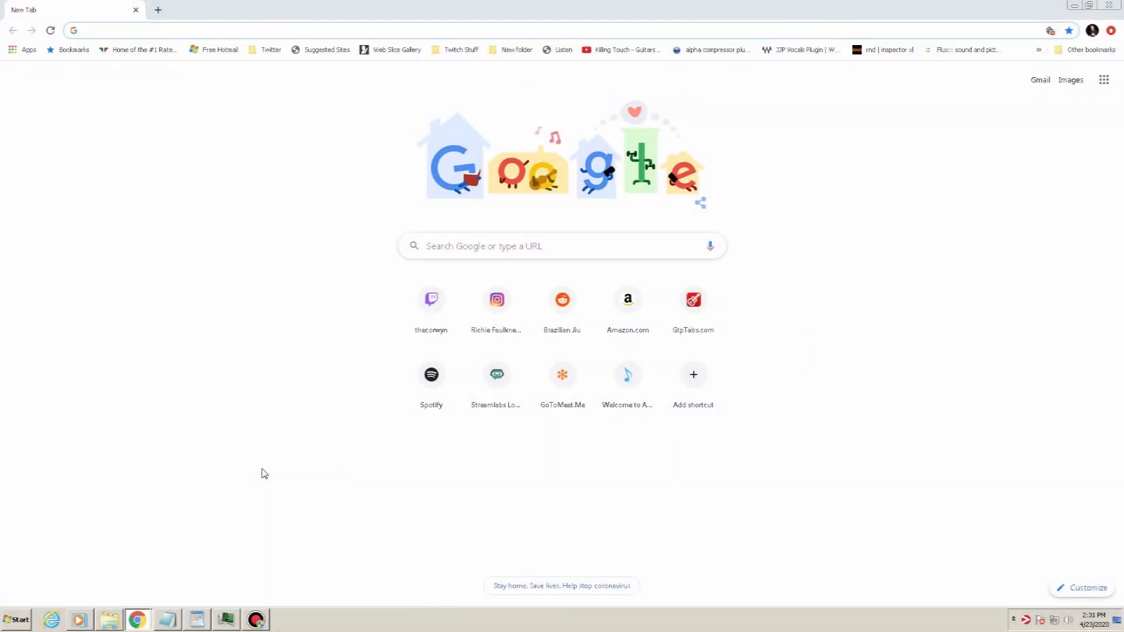
pyautogui.write('htt')
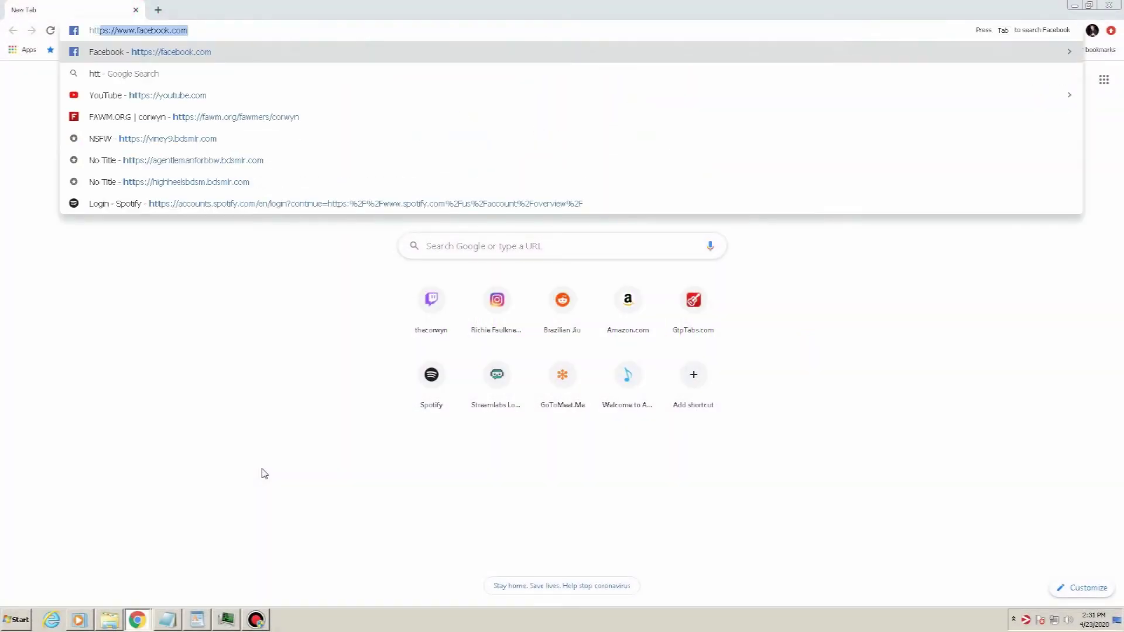
pyautogui.write('ps://')
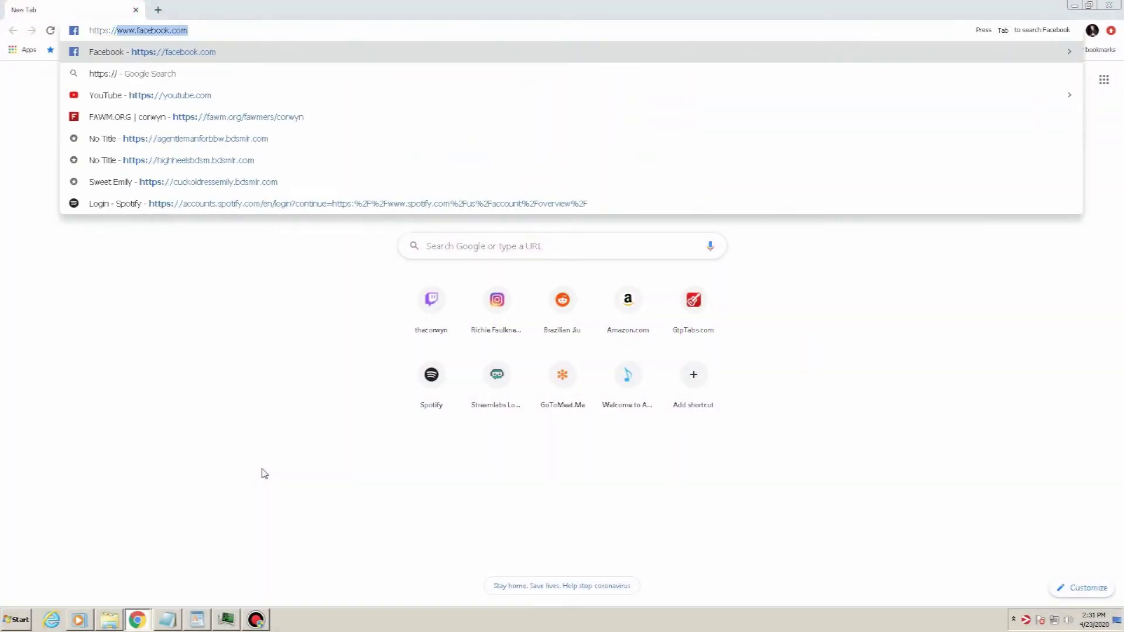
pyautogui.write('global')
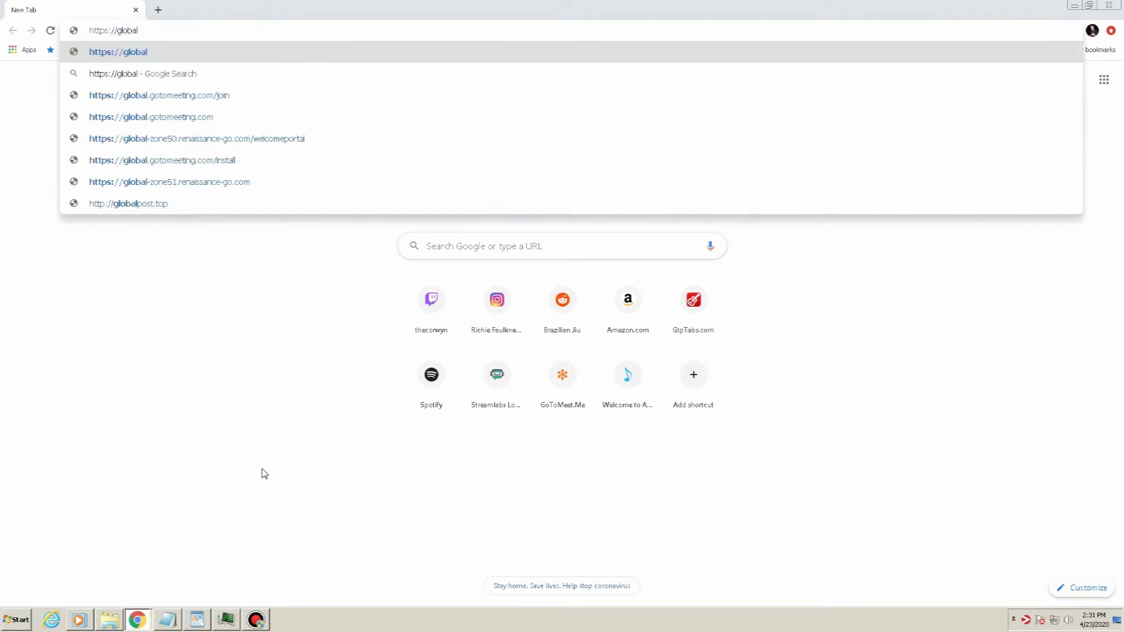
pyautogui.write('.gotomeeting')
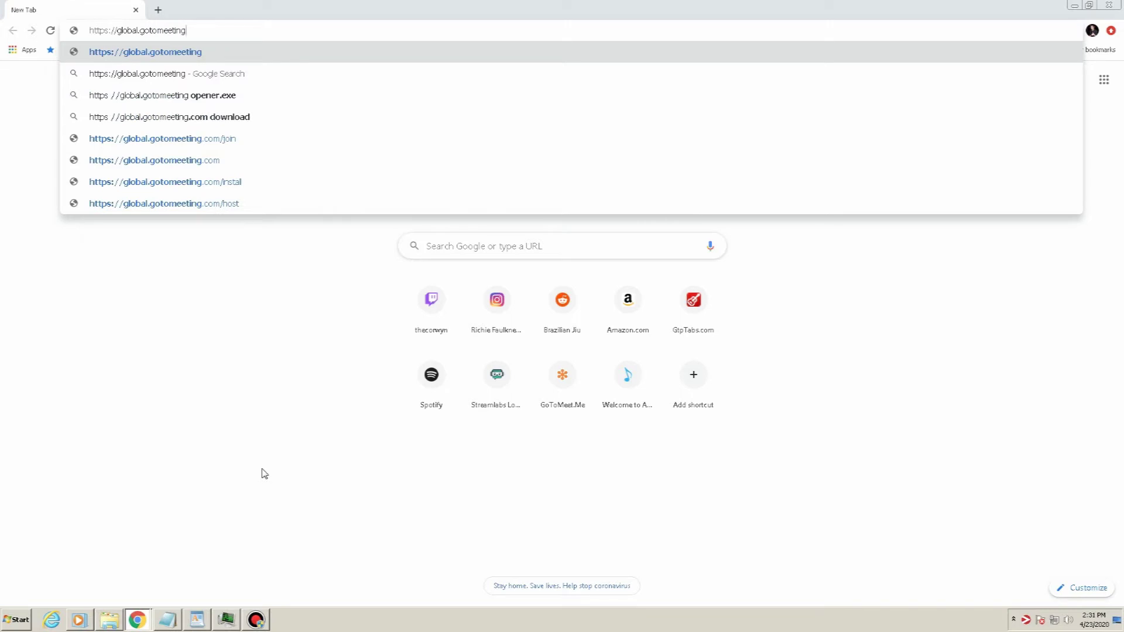
pyautogui.write('.com/ins')
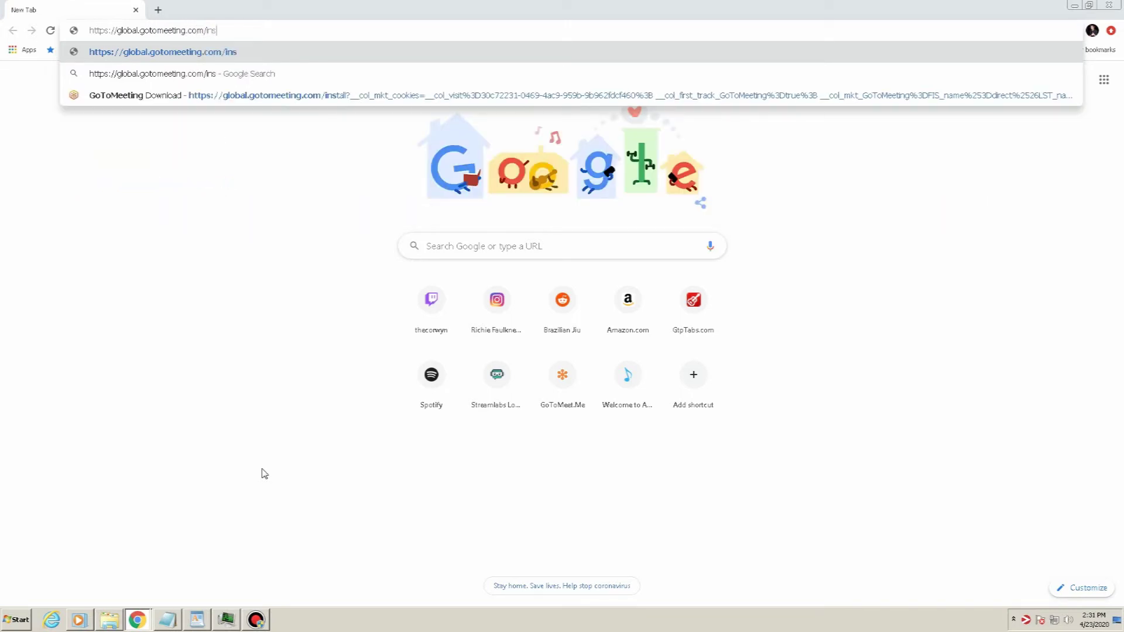
pyautogui.write('tall')
# Step: Load global.gotomeeting.com/install in Chrome to start the installer download
pyautogui.press('Return')
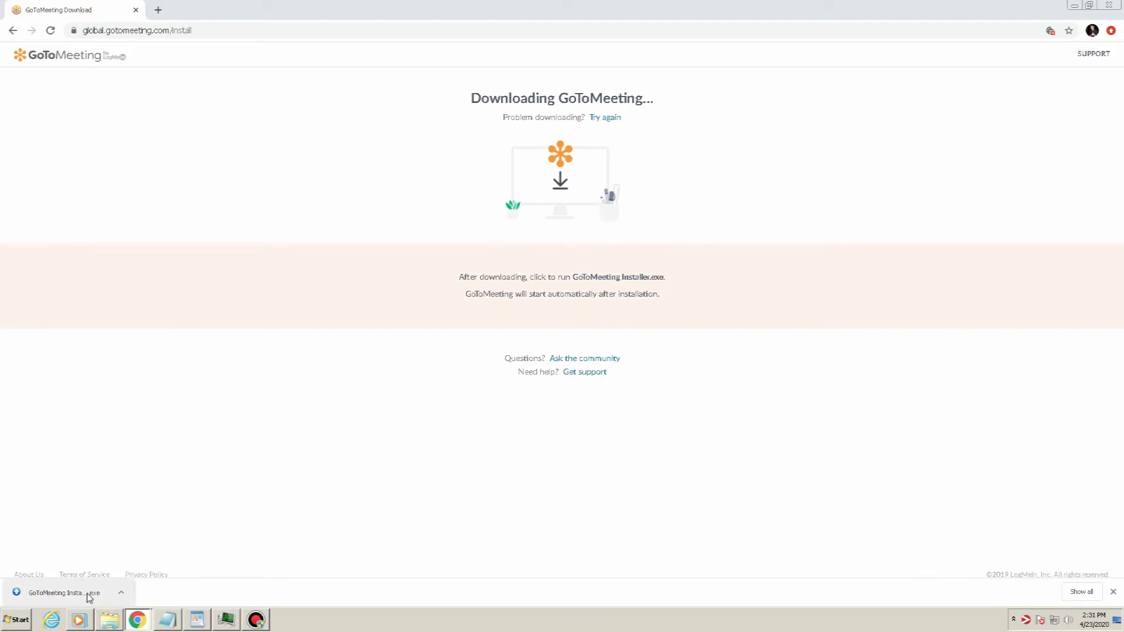
# Step: Once the installer download finishes, open File Explorer from the taskbar
pyautogui.click(109, 621)
# Step: Run GoToMeeting Installer.exe from the Downloads folder
pyautogui.click(119, 186)
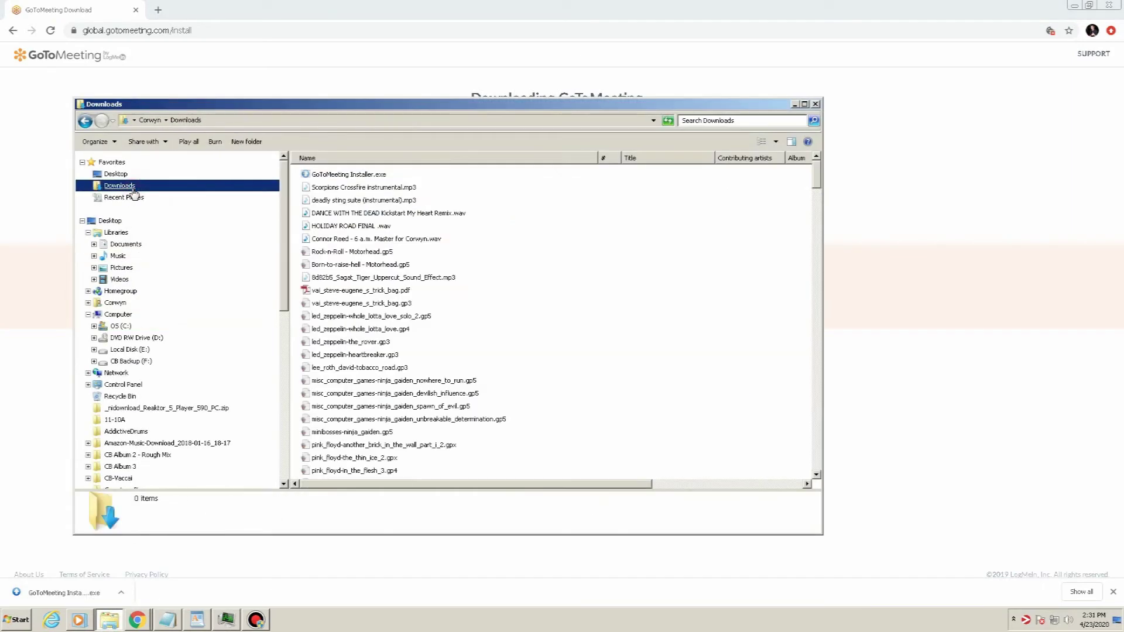
pyautogui.doubleClick(369, 175)
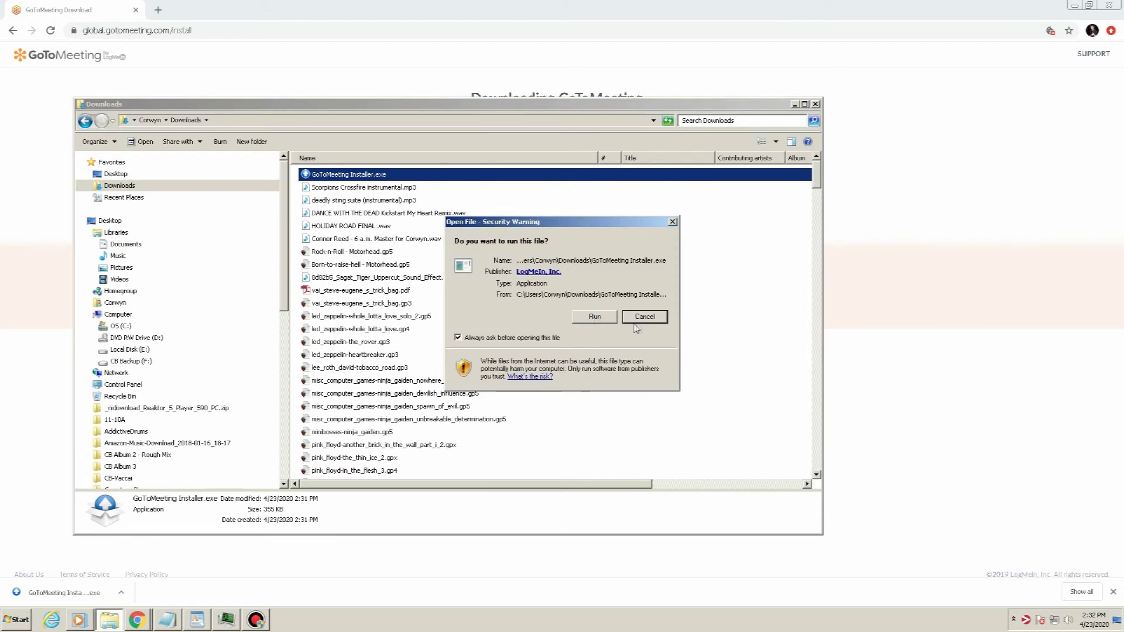
# Step: Accept the security warning so GoTo Opener downloads GoToMeeting
pyautogui.click(593, 318)
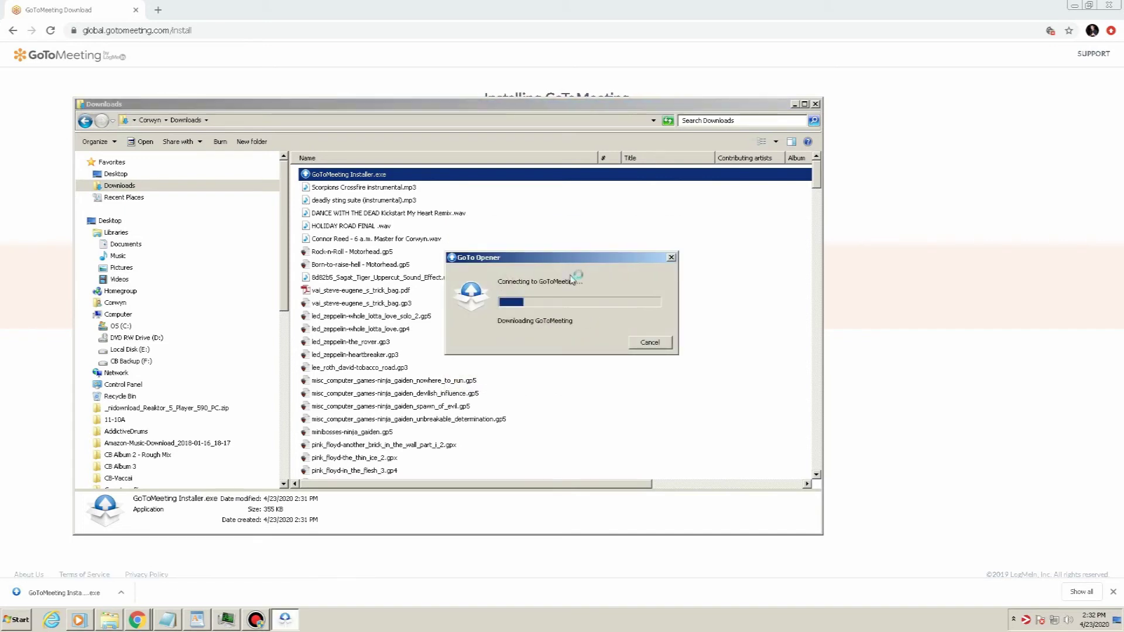